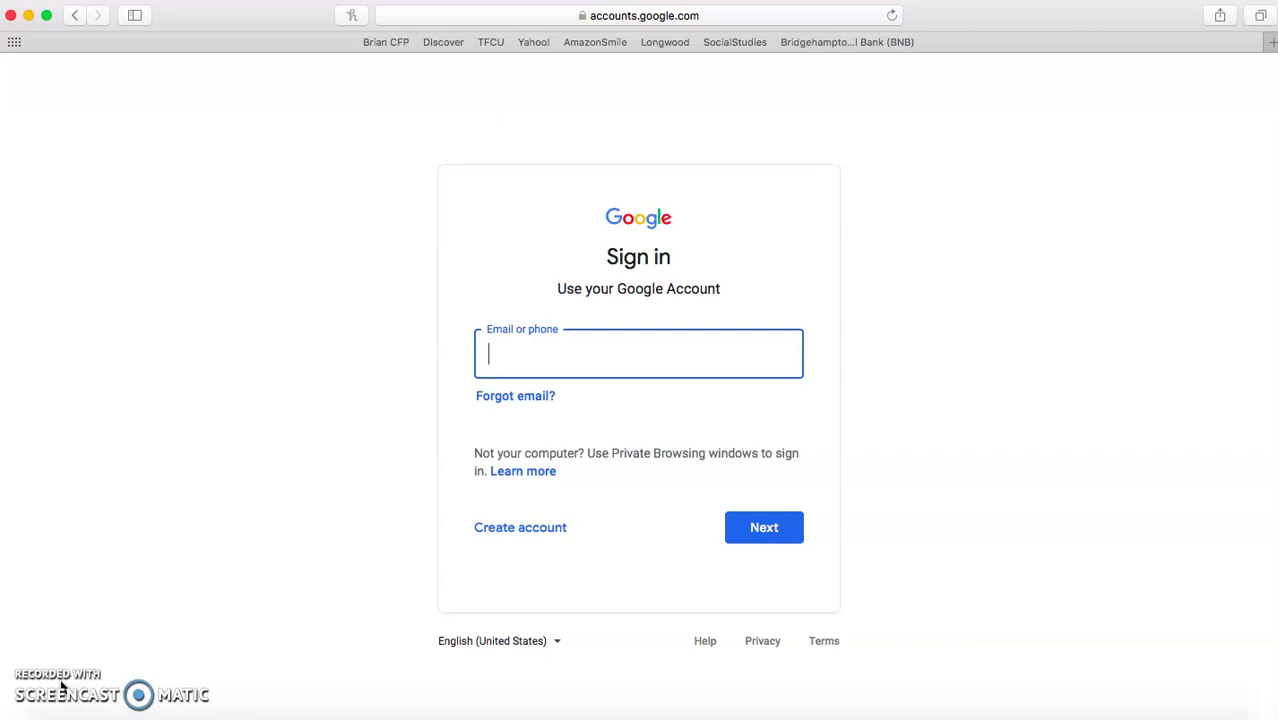
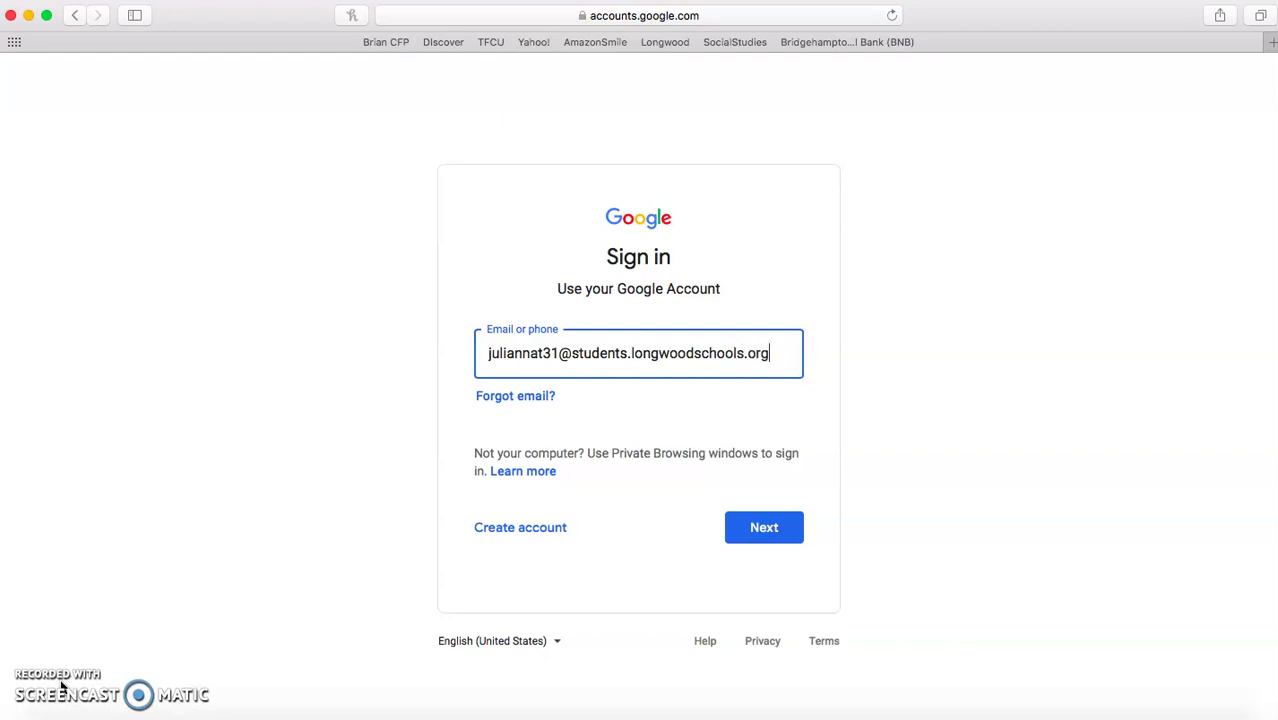
# - Enter the student's full school email address and continue to the password page
pyautogui.click(763, 526)
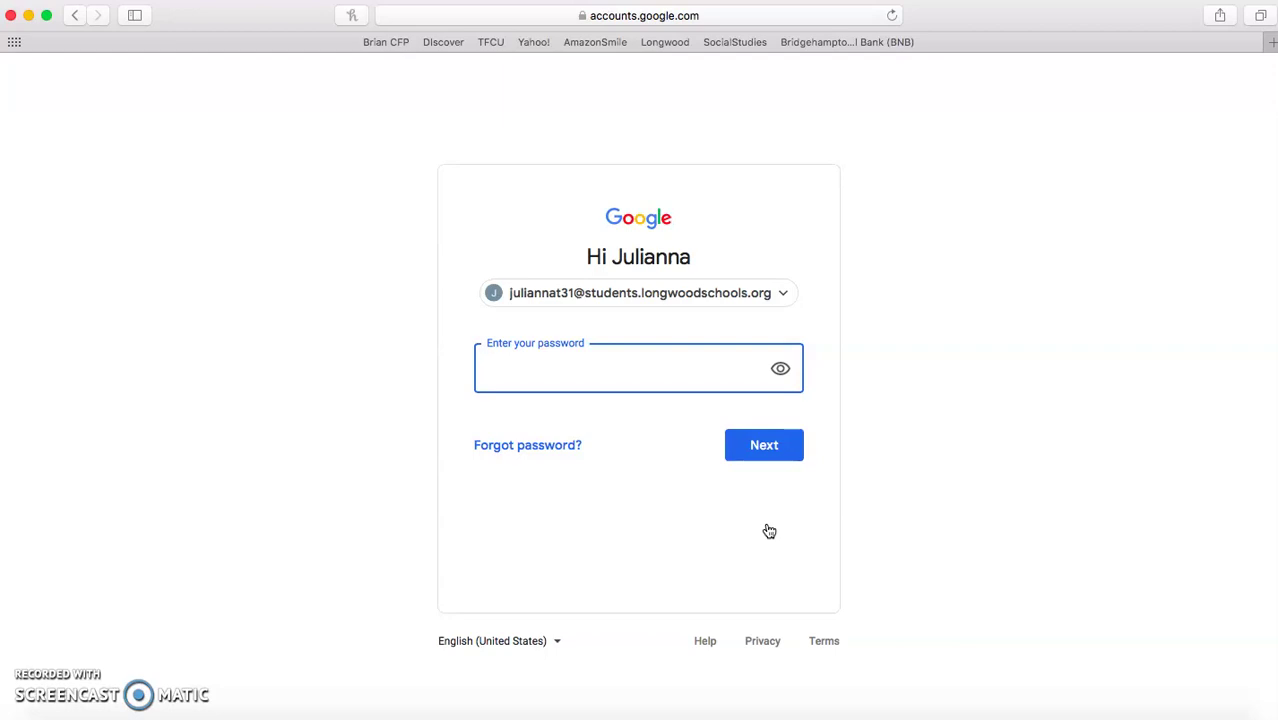
# - Submit the account password to reach the signed-in Google homepage
pyautogui.write('••')
pyautogui.write('••••••')
pyautogui.click(777, 450)
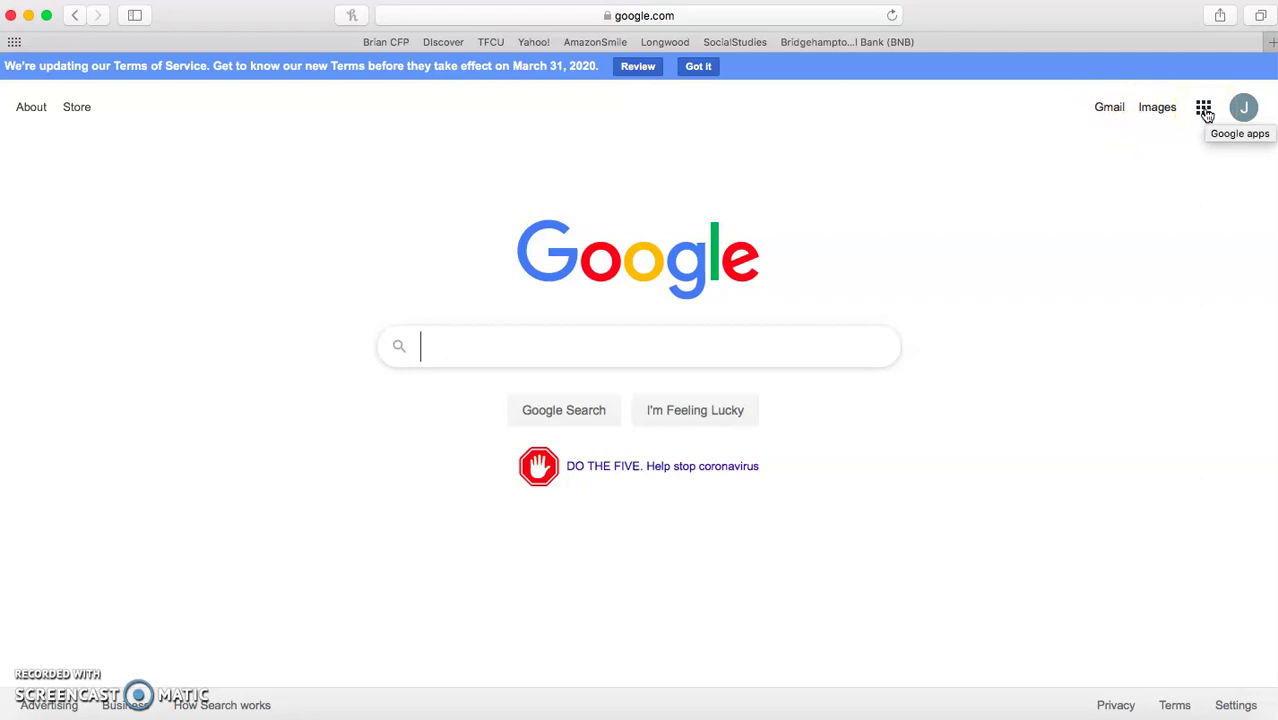
# - Open the Google apps grid at the top right of the Google homepage
pyautogui.click(1206, 116)
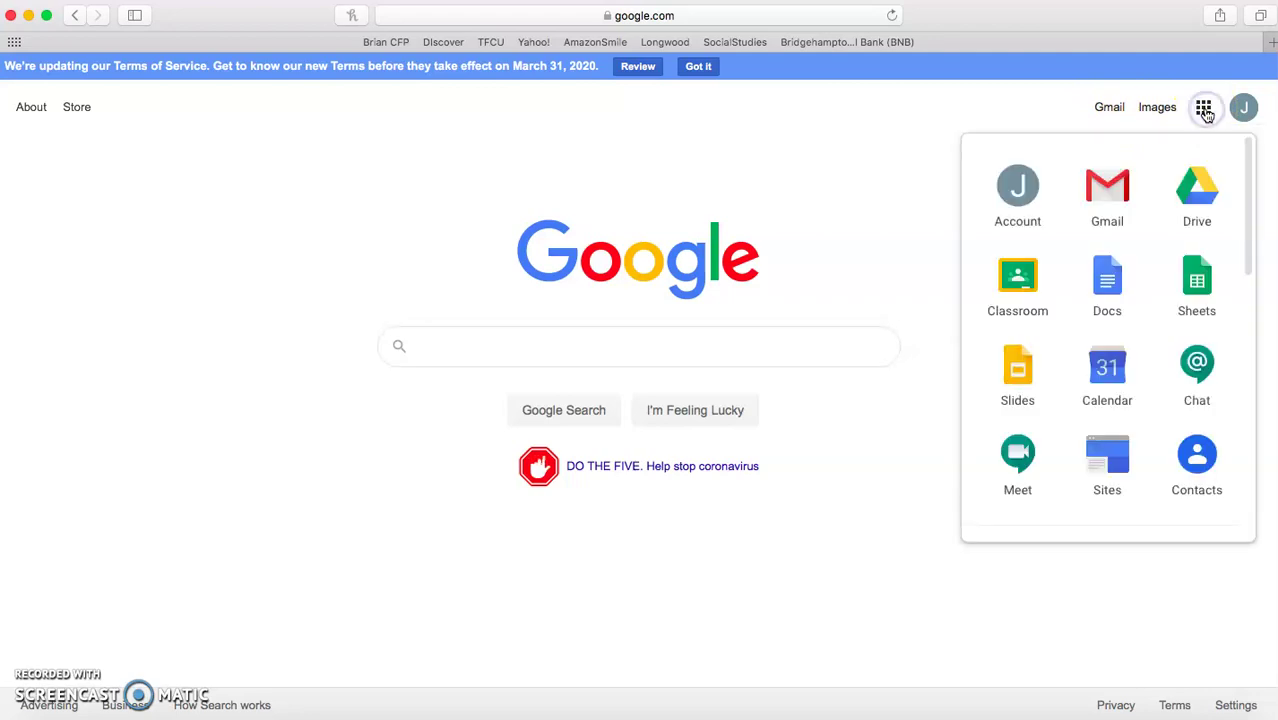
# - Launch Classroom from the apps list, continue with the signed-in account, and choose the student role
pyautogui.click(1015, 288)
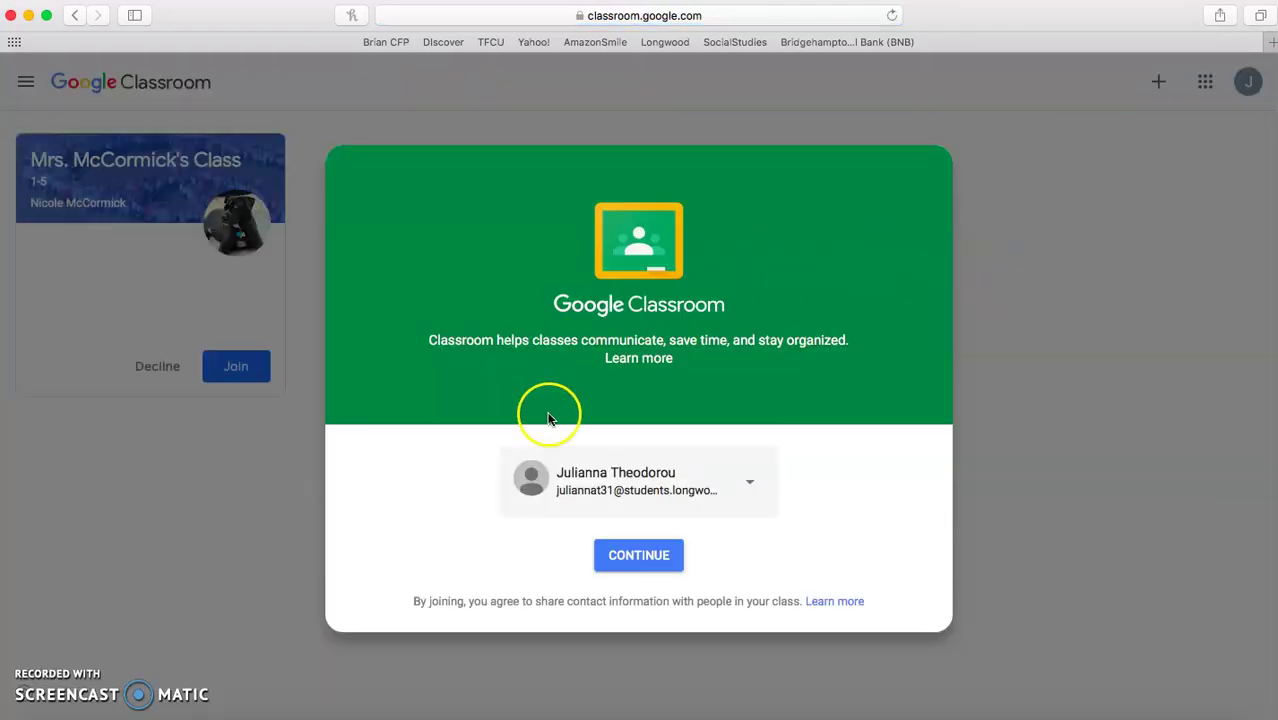
pyautogui.click(656, 552)
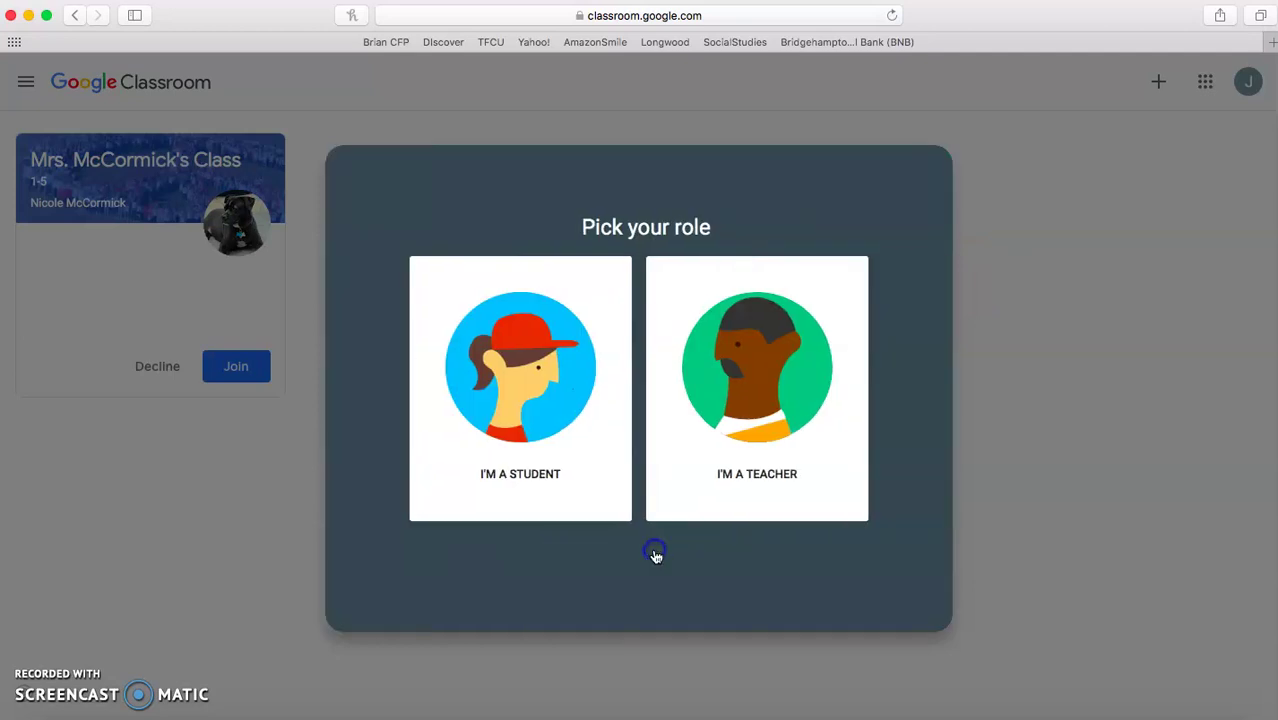
pyautogui.click(513, 398)
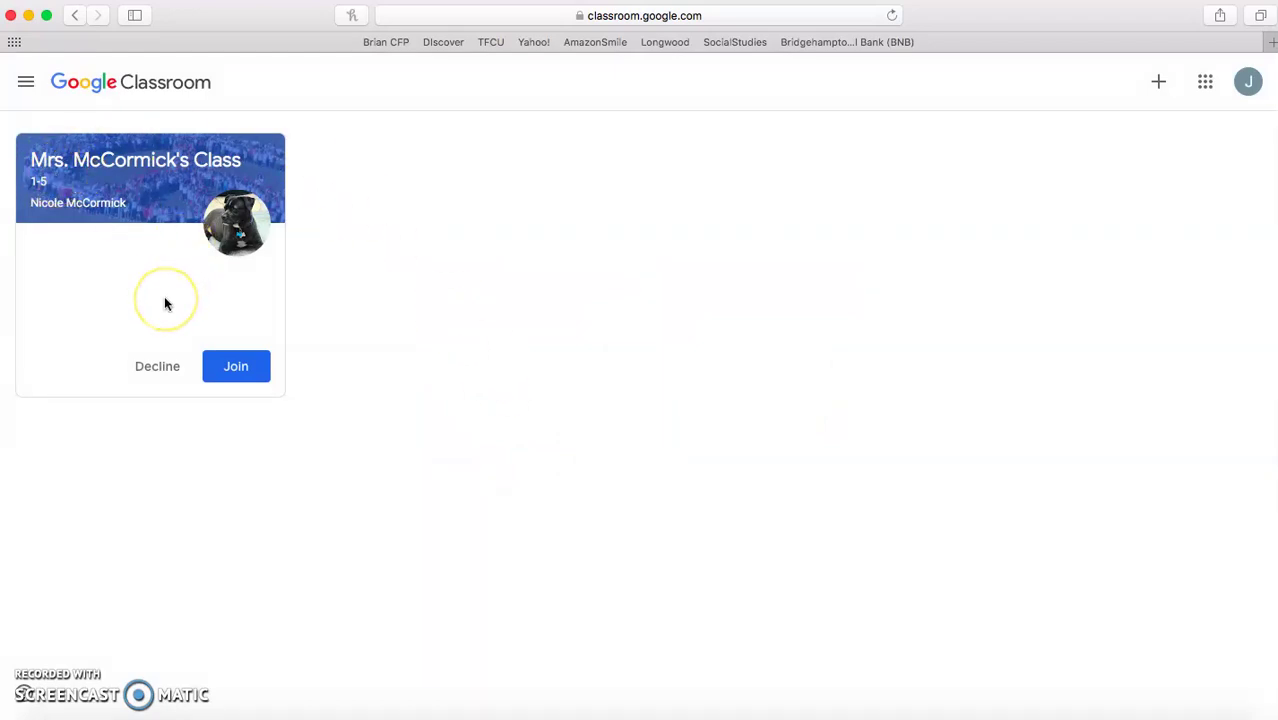
pyautogui.click(240, 368)
pyautogui.click(1159, 85)
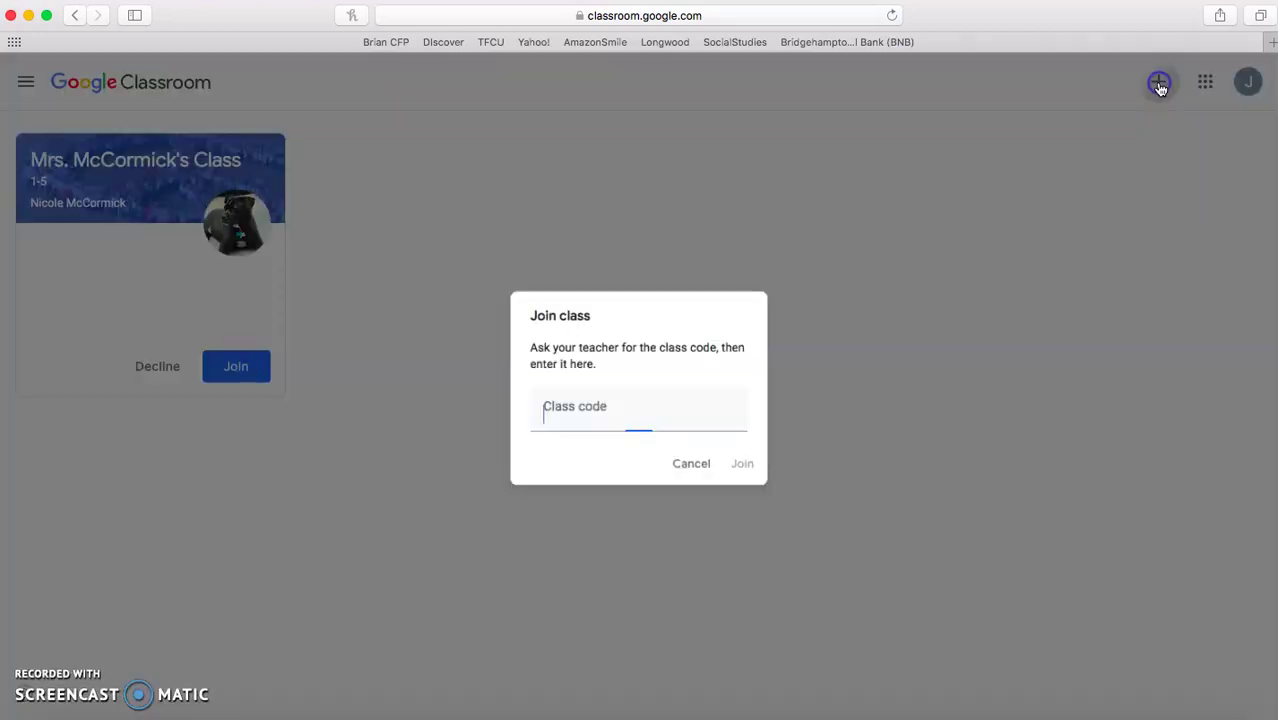
pyautogui.click(574, 412)
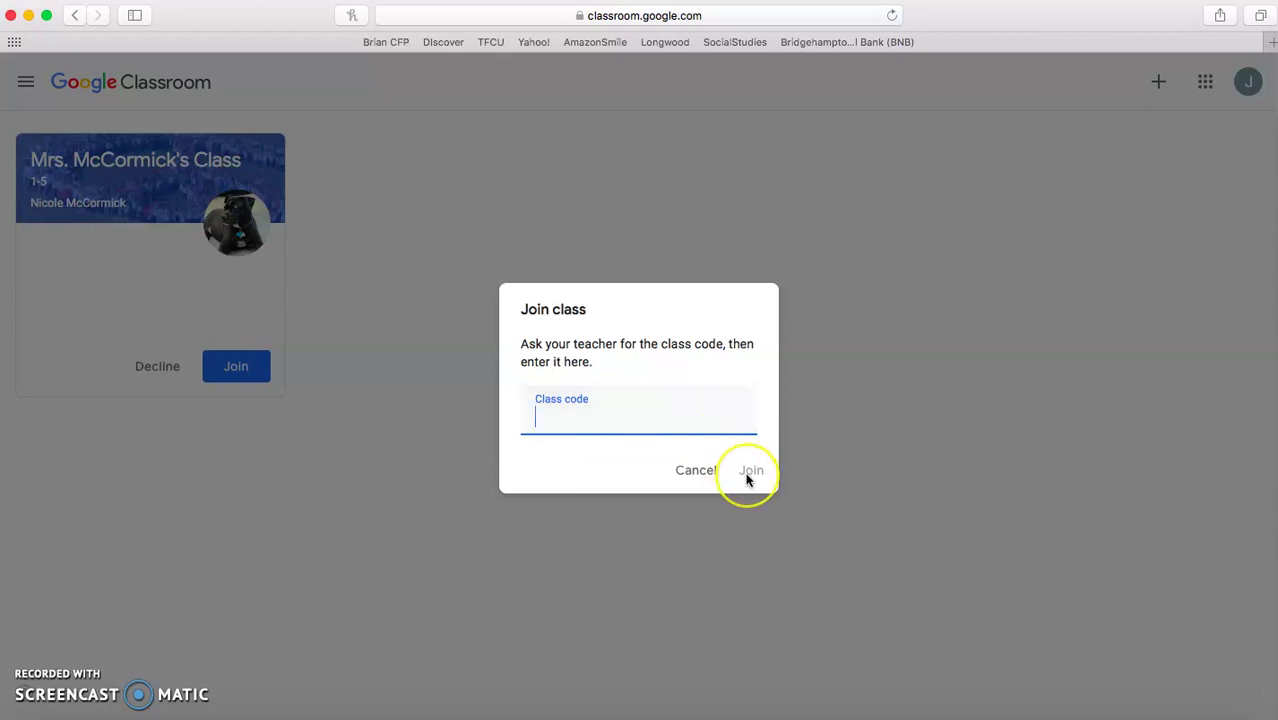
pyautogui.click(694, 472)
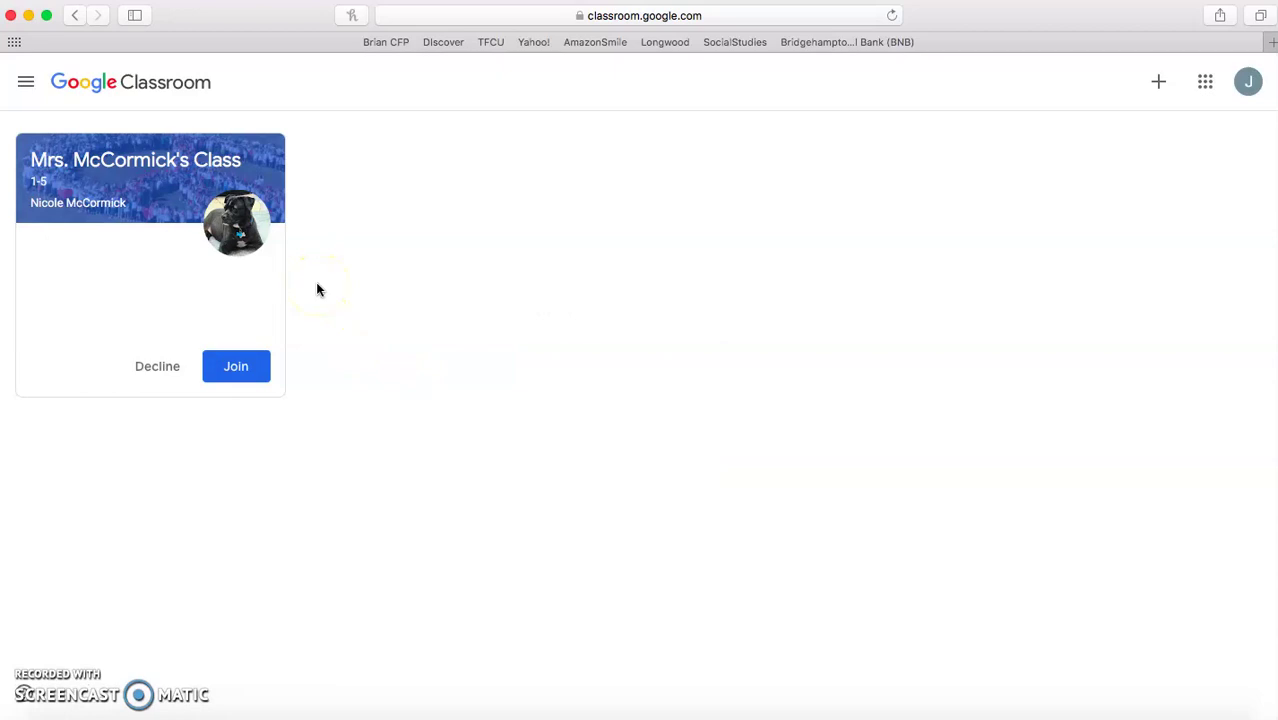
# - Join the teacher's class and view its Classwork list of Chapter 9 Telling Time assignments
pyautogui.click(240, 370)
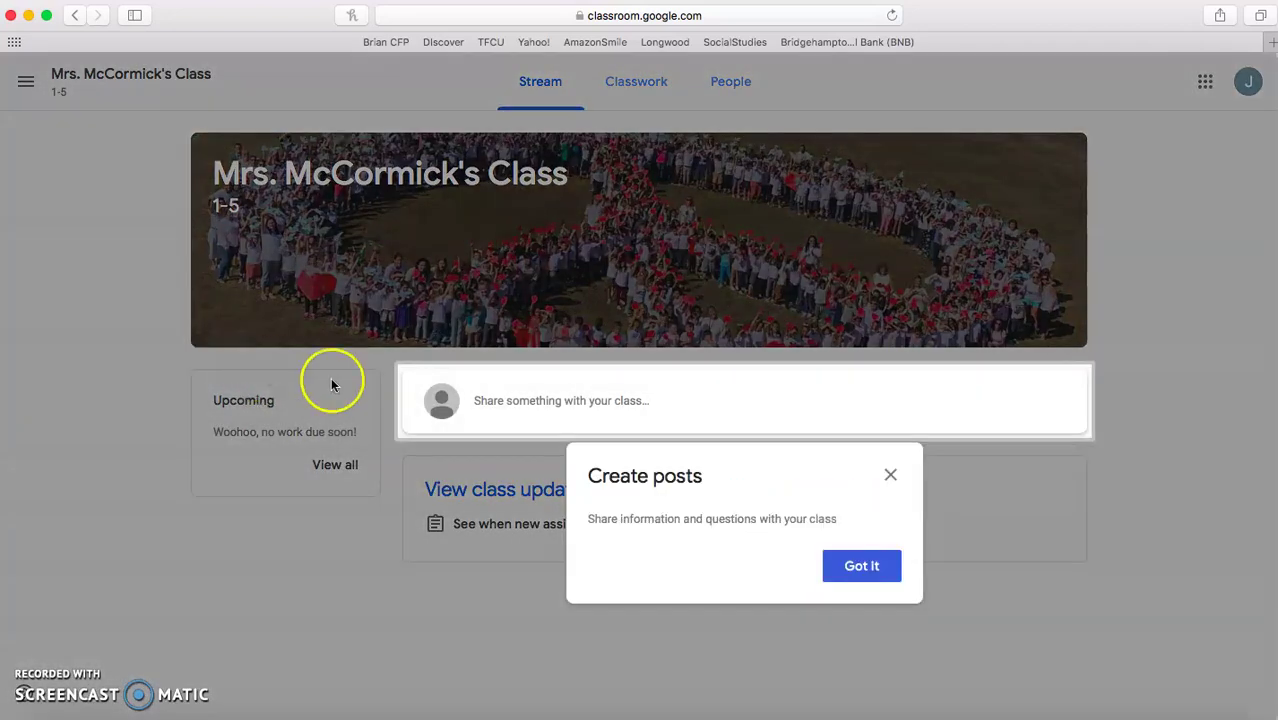
pyautogui.click(891, 477)
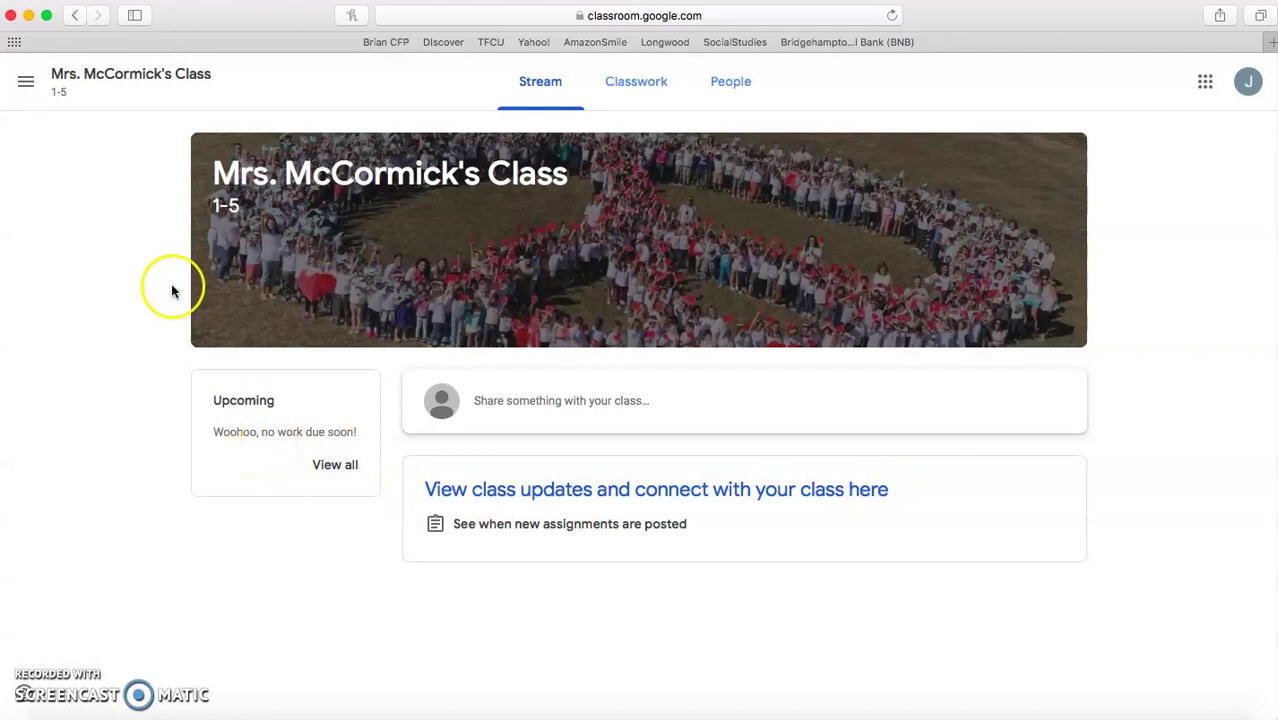
pyautogui.click(632, 93)
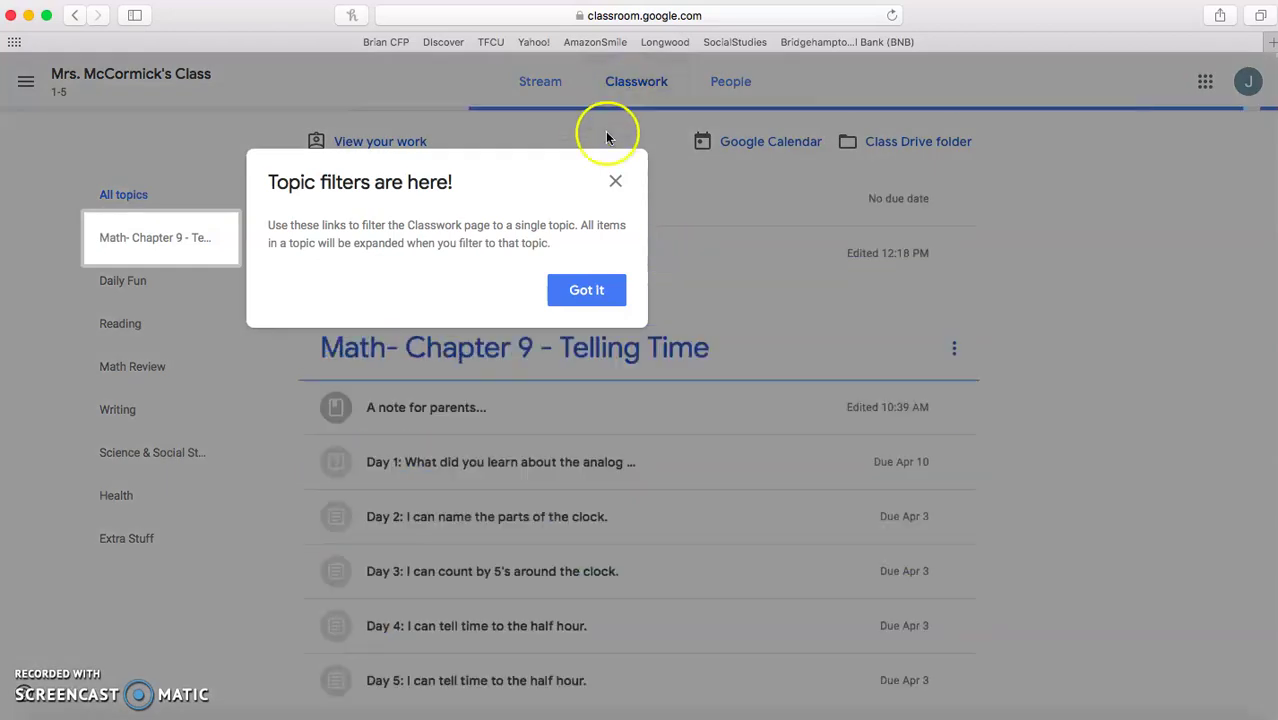
pyautogui.click(617, 183)
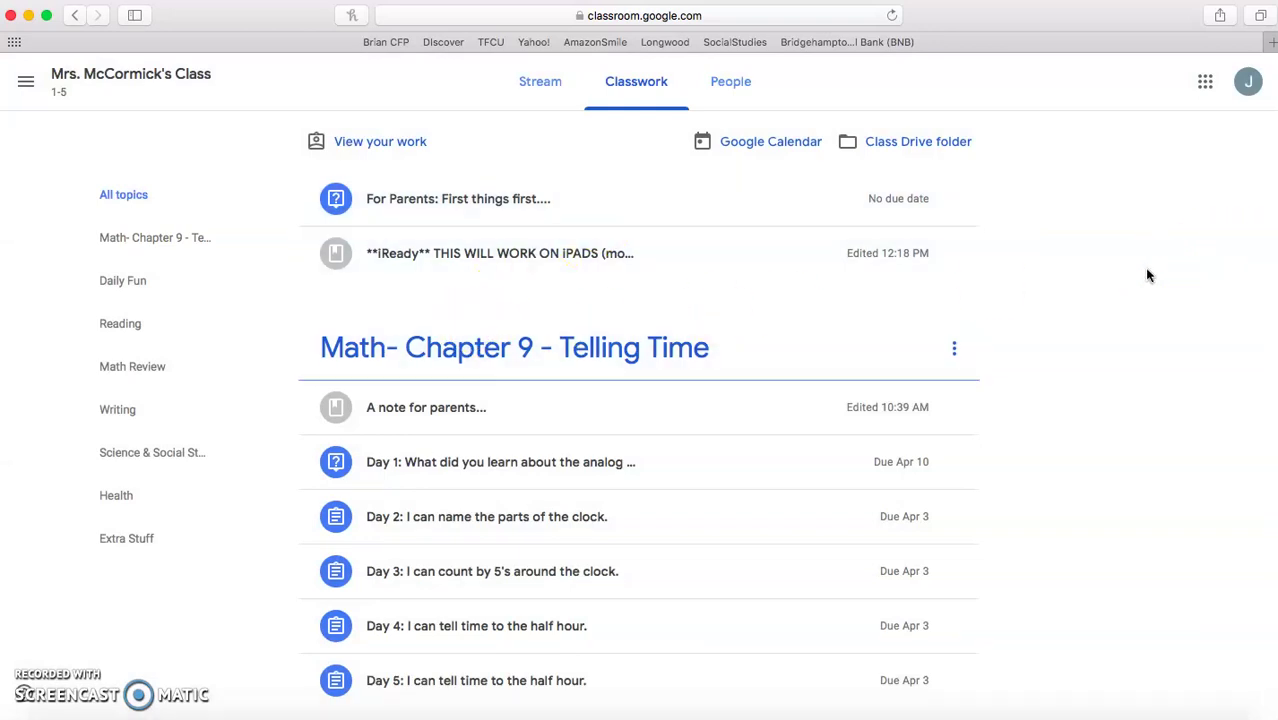
pyautogui.scroll(-2, 1130, 340)
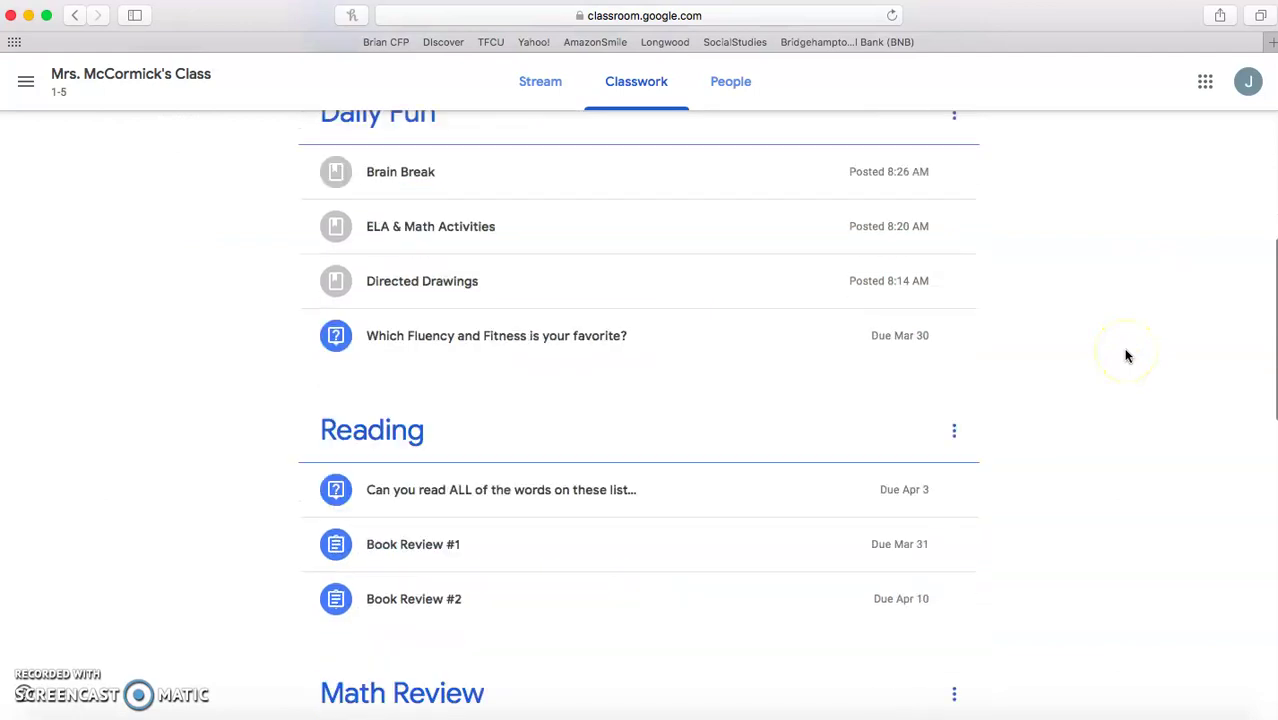
pyautogui.scroll(-10, 1125, 356)
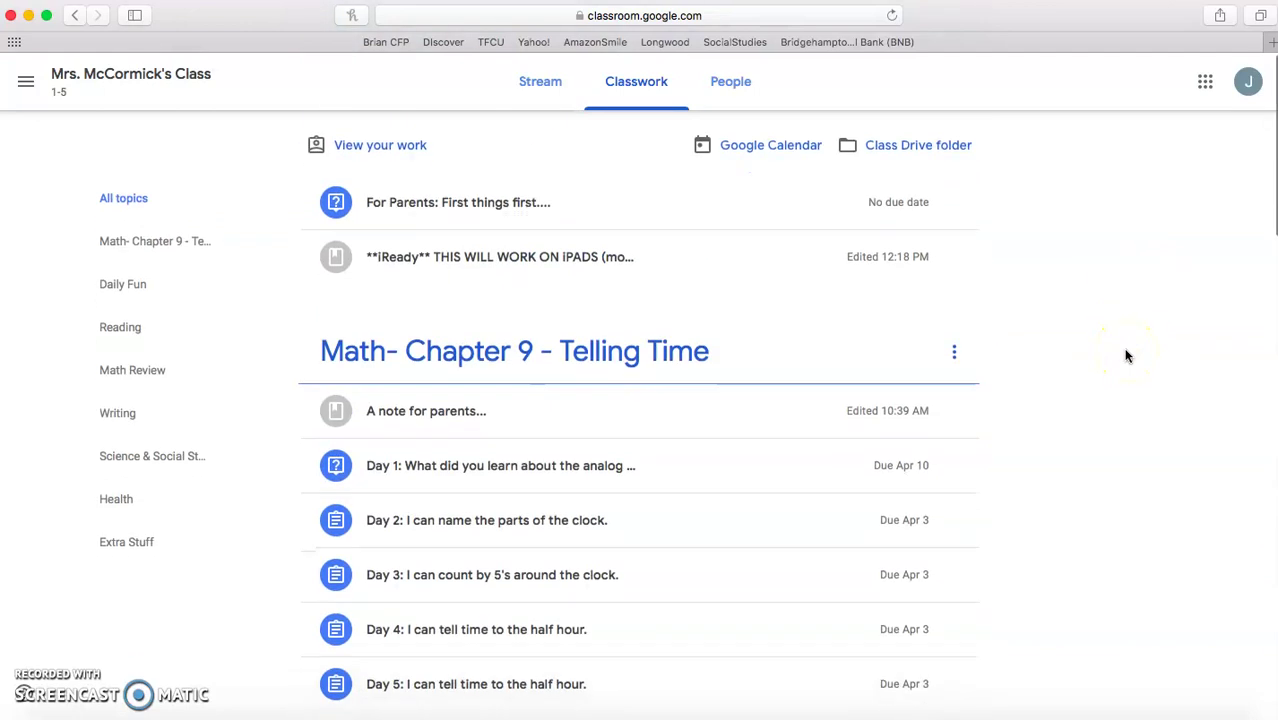
pyautogui.scroll(-1, 1125, 356)
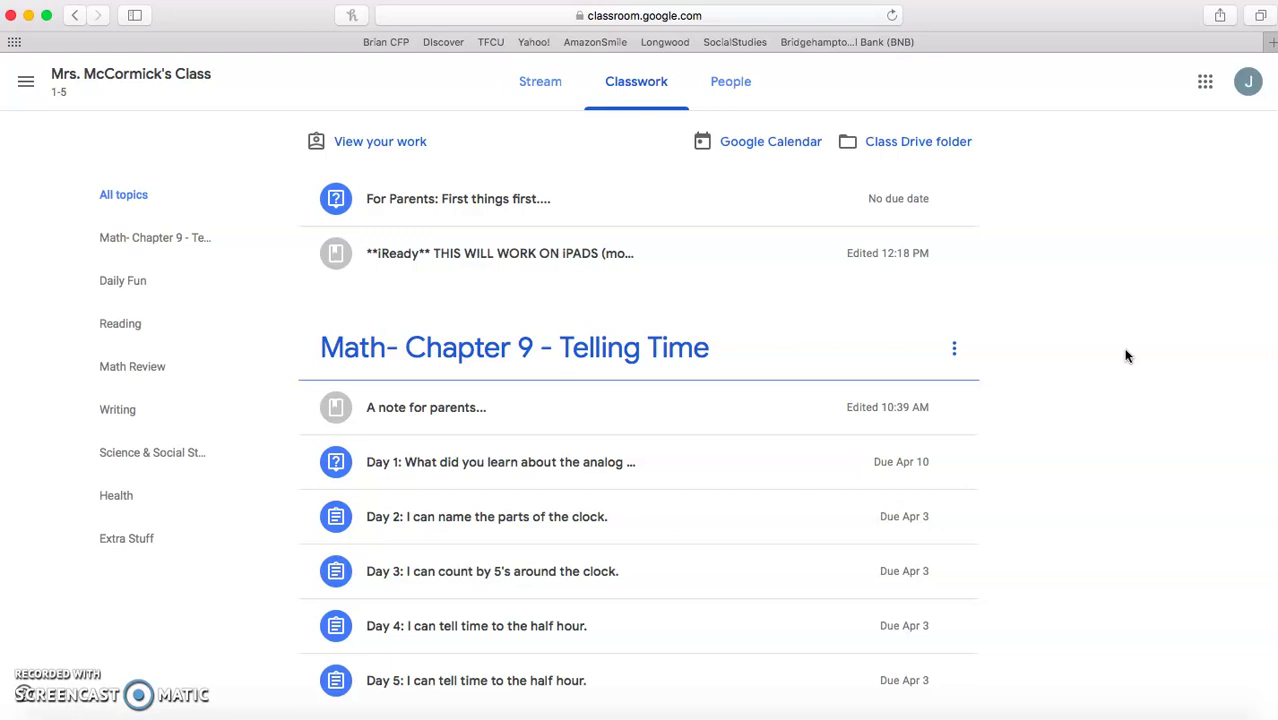
pyautogui.scroll(-3, 1030, 508)
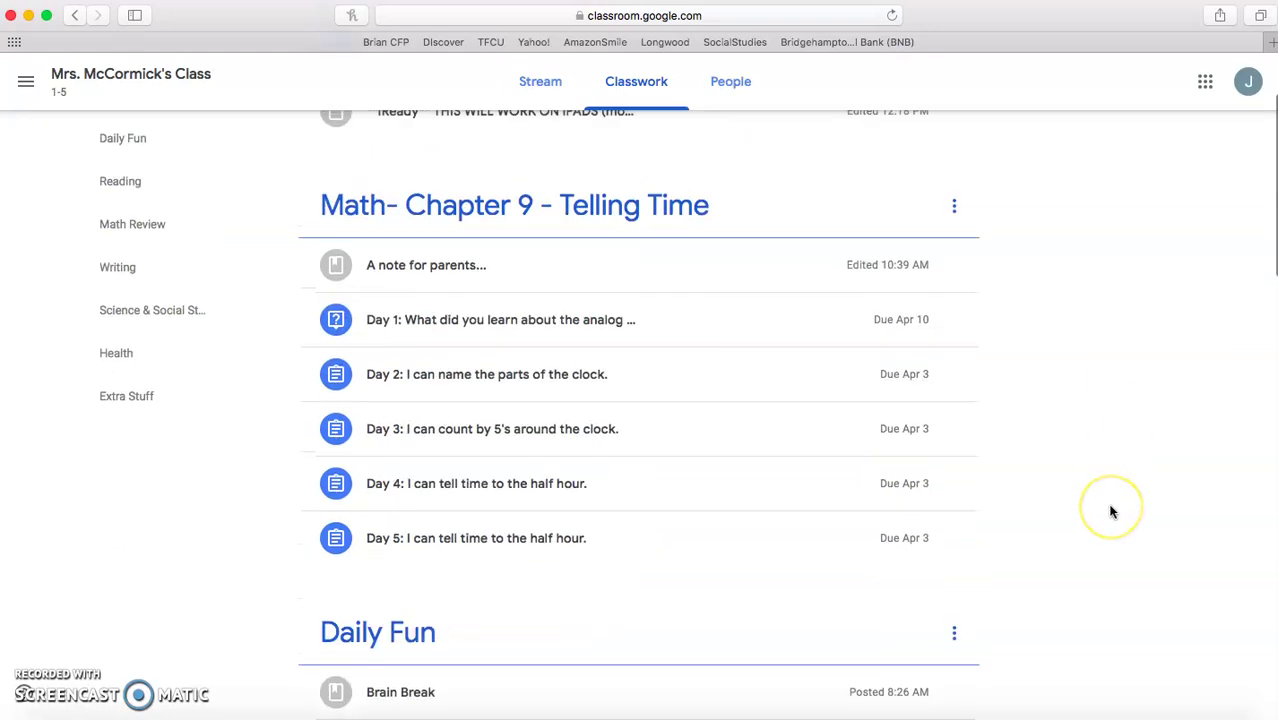
# - Expand the Day 2 assignment and open its full page with the attached Google Drawings file
pyautogui.click(535, 385)
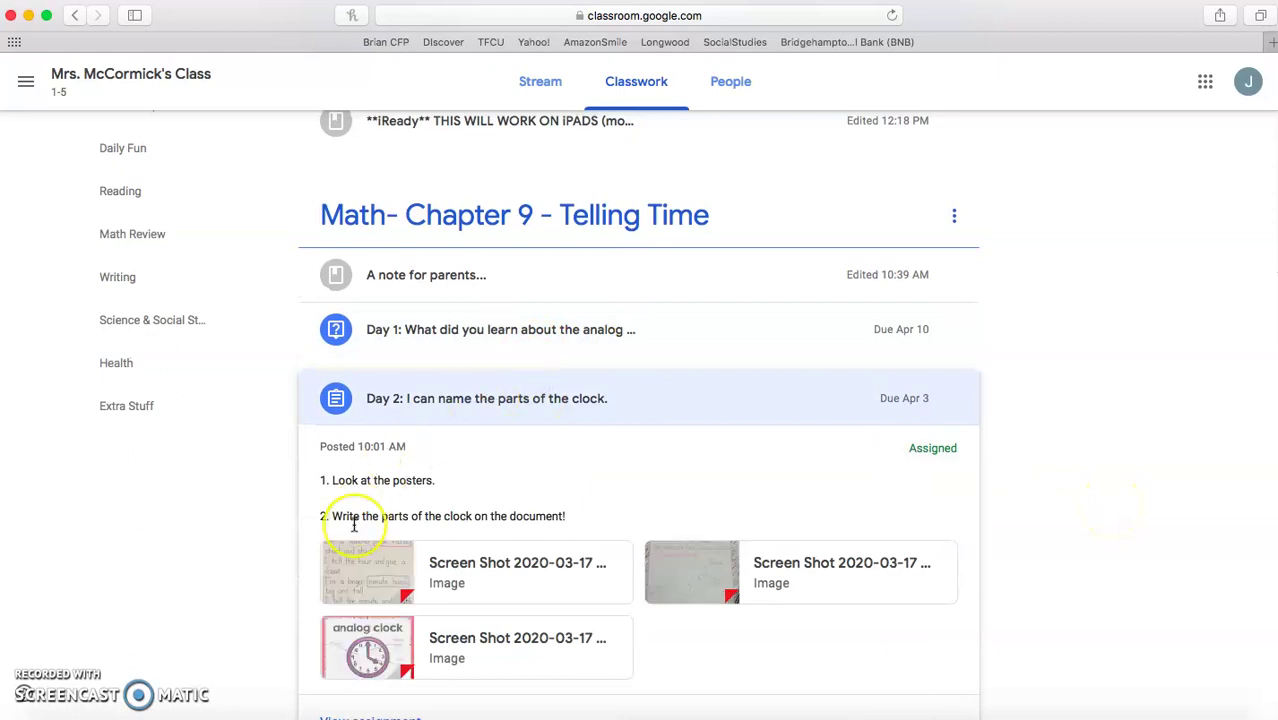
pyautogui.scroll(-4, 353, 525)
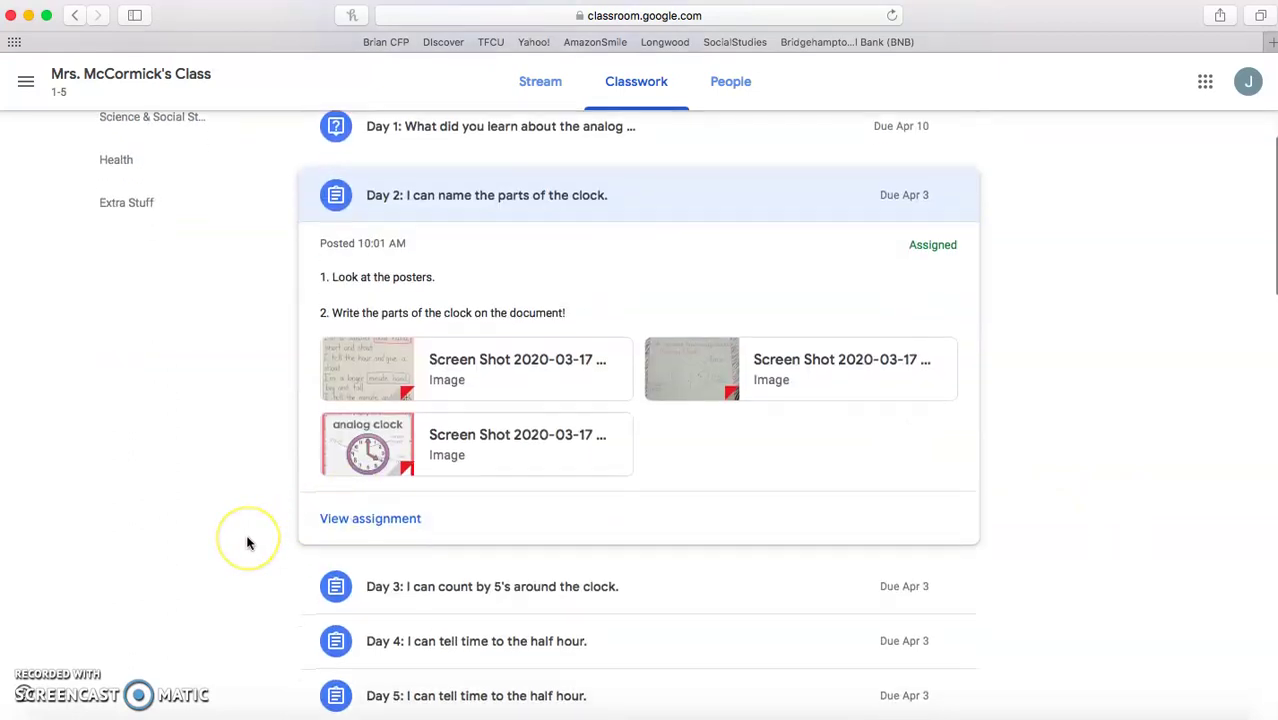
pyautogui.scroll(-2, 249, 543)
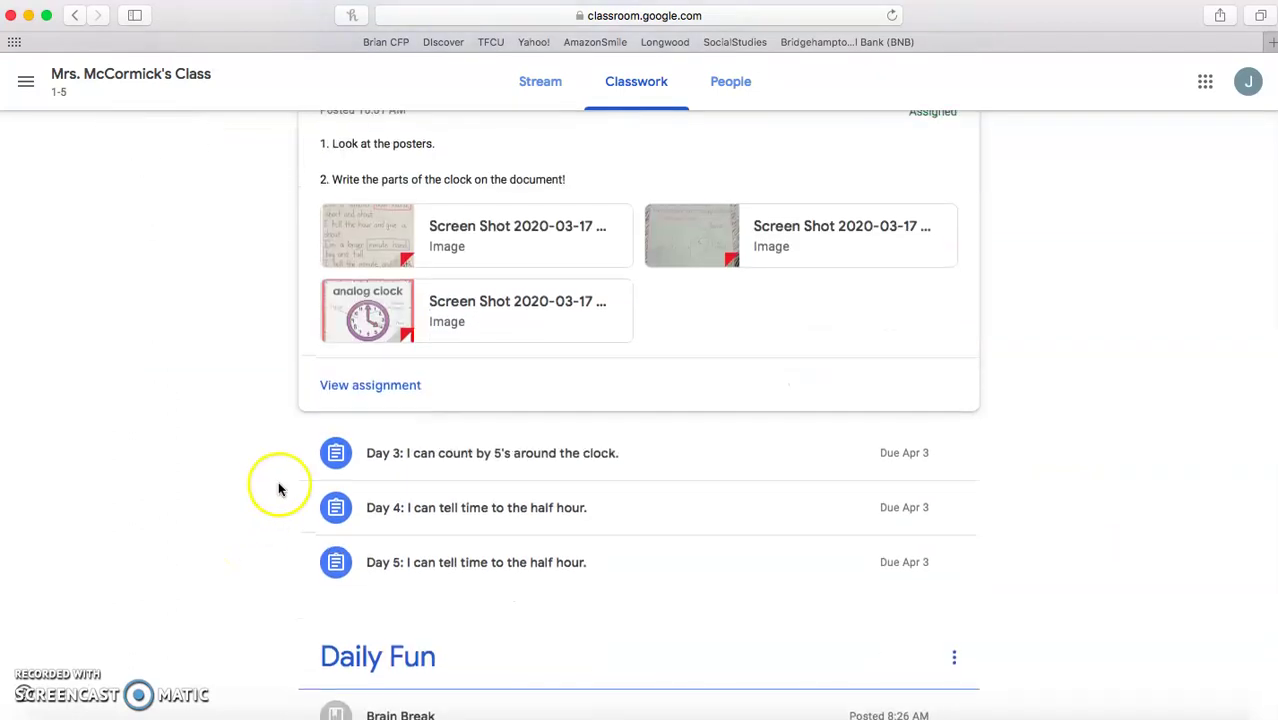
pyautogui.click(398, 423)
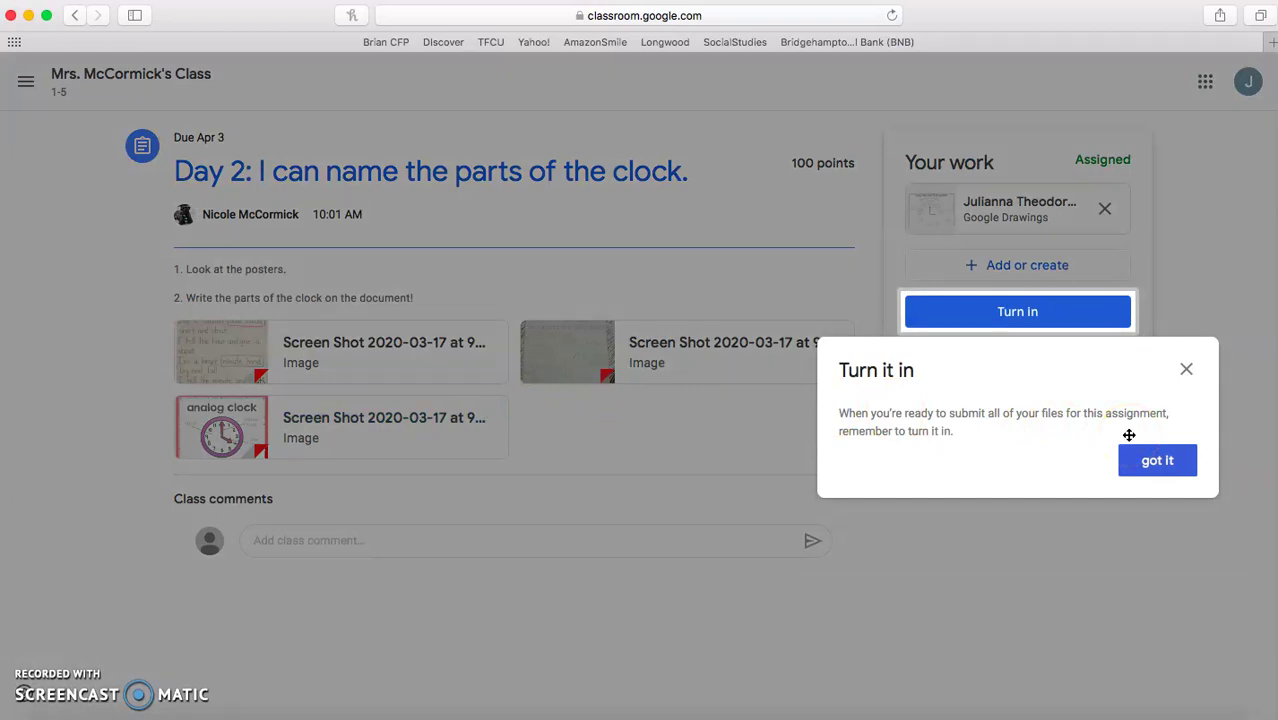
# - Dismiss the Turn it in tip and go back through the class page to its Classwork list
pyautogui.click(1185, 370)
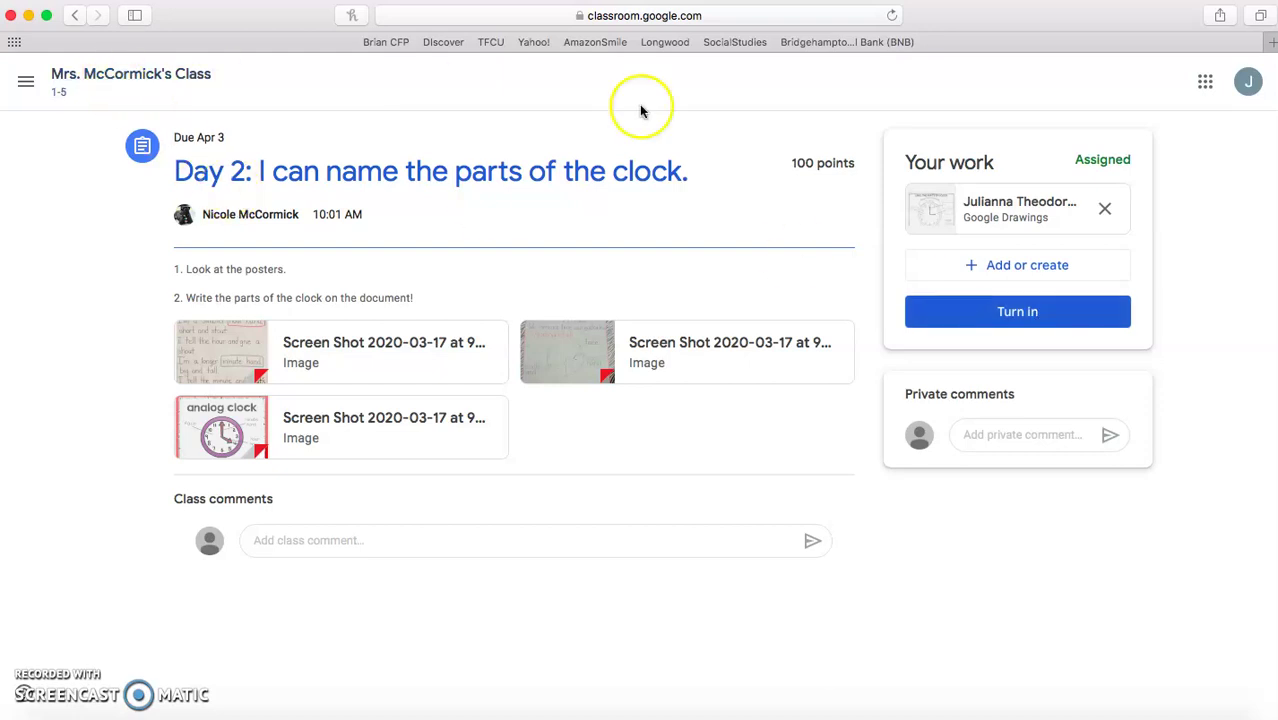
pyautogui.click(160, 75)
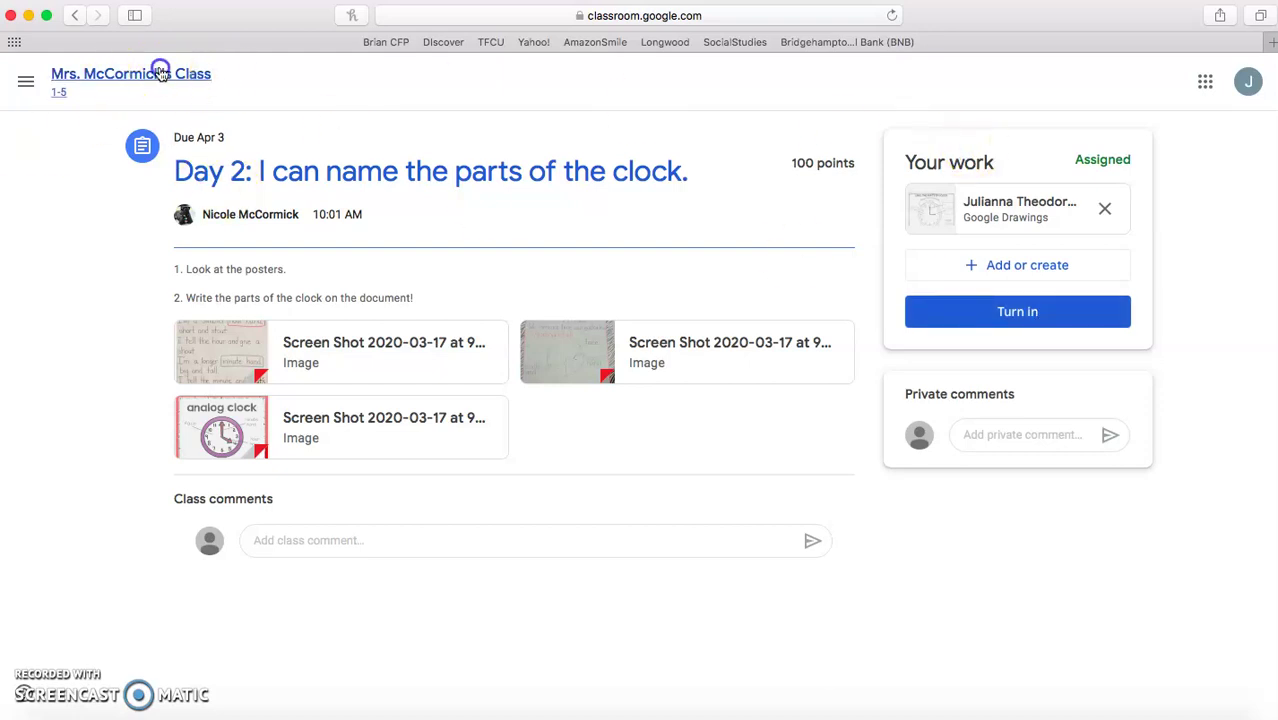
pyautogui.click(648, 88)
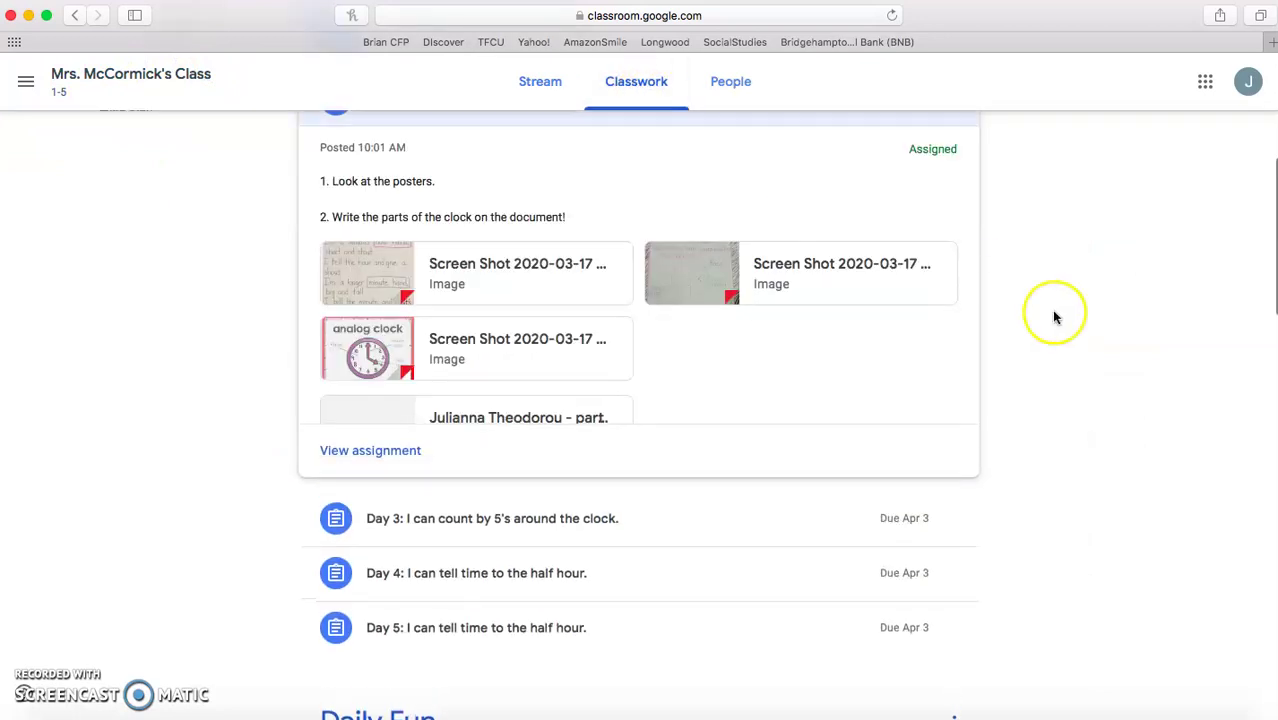
pyautogui.scroll(-2, 1047, 357)
pyautogui.scroll(3, 1045, 355)
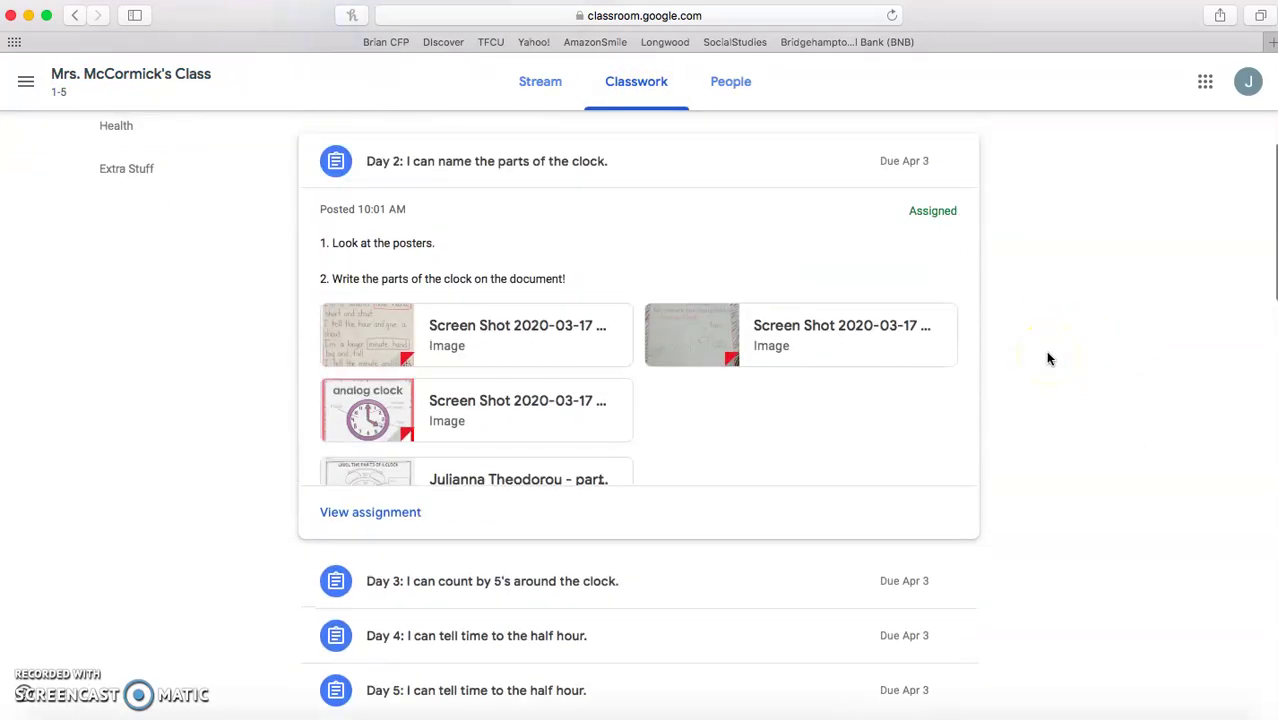
pyautogui.scroll(5, 1048, 358)
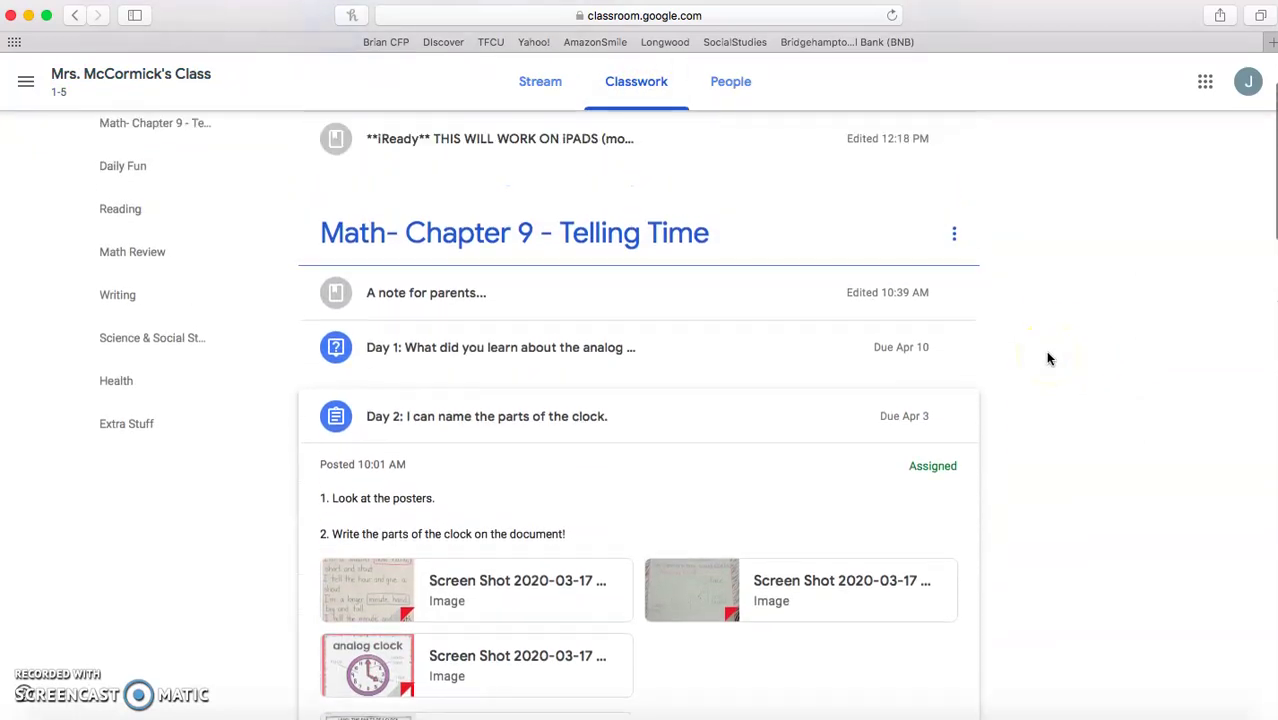
pyautogui.scroll(2, 1046, 356)
pyautogui.scroll(-3, 1041, 357)
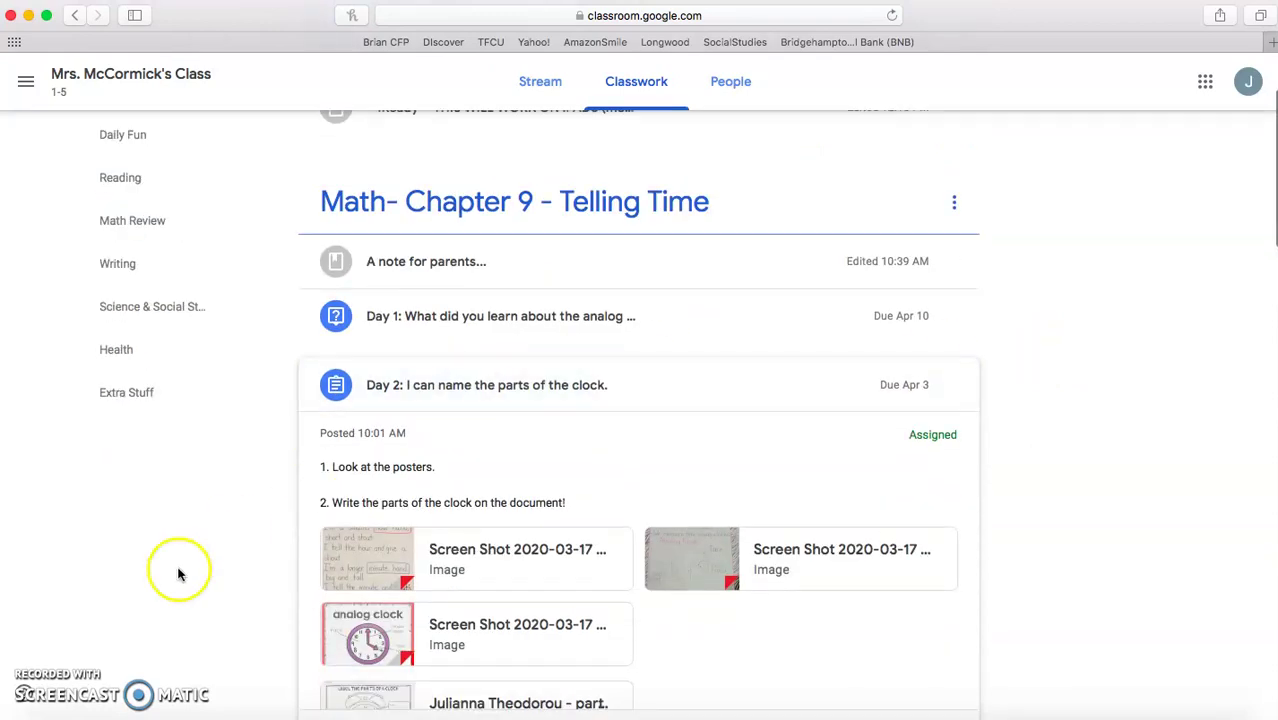